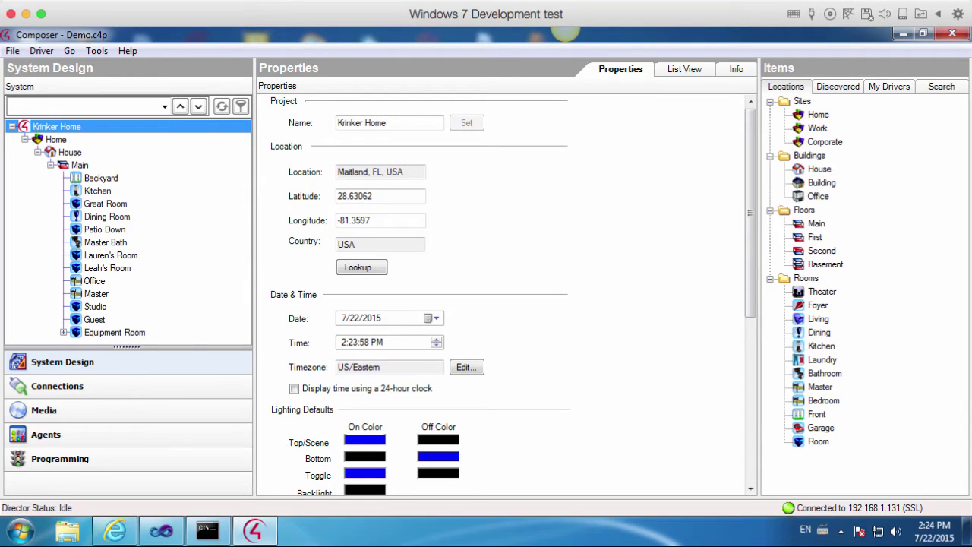
- Show the discovered devices and expand the Equipment Room in the project tree
left_click(64, 332)
left_click(64, 281)
left_click(839, 88)
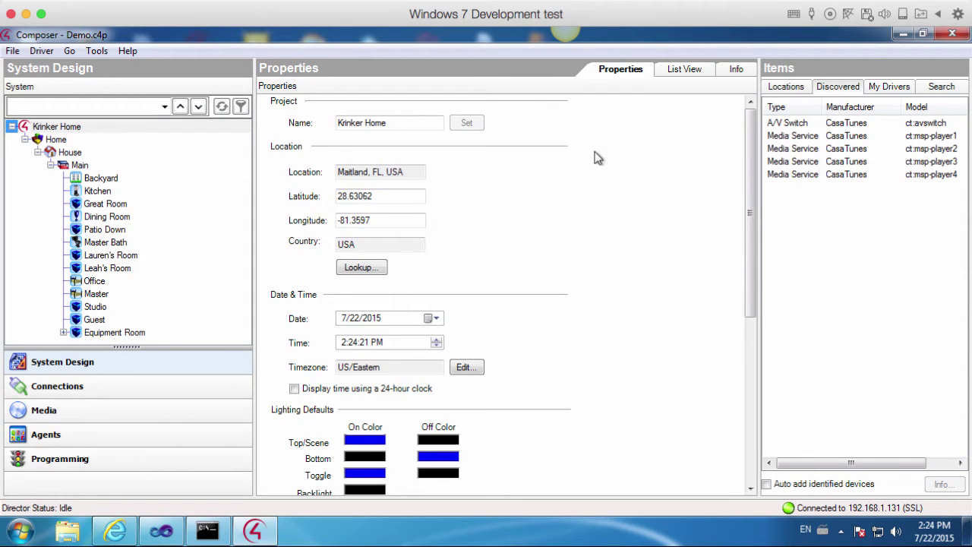
left_click(64, 332)
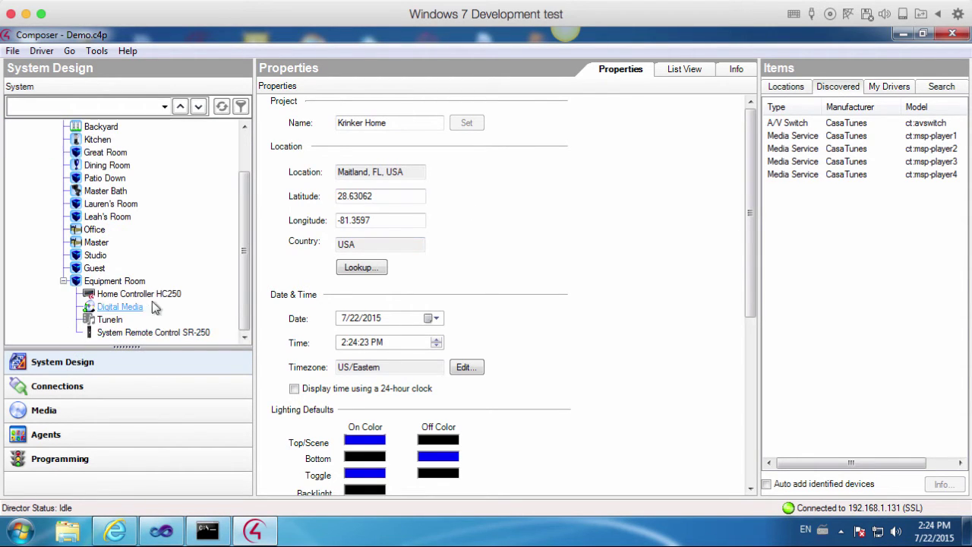
mouse_move(195, 297)
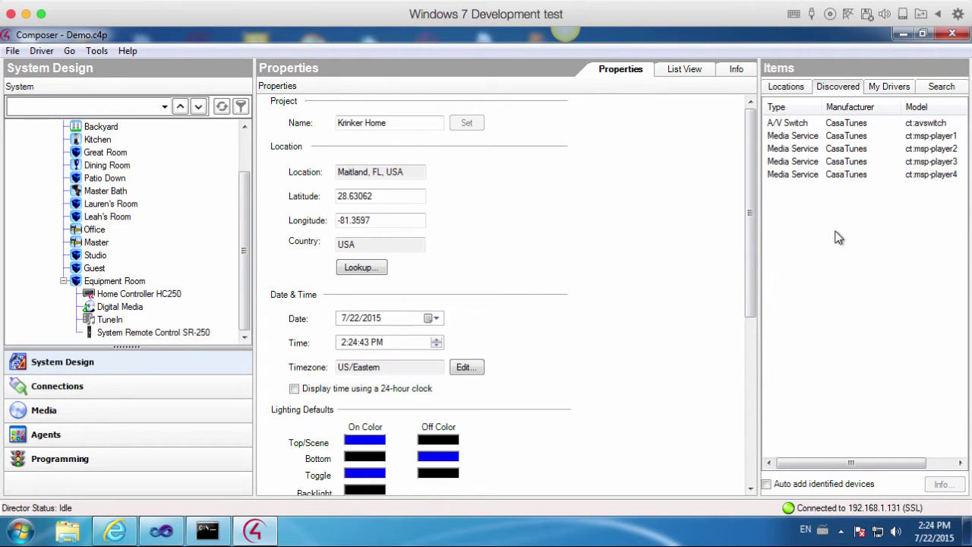
- Add the discovered CasaTunes media services ct:msp-player4 and ct:msp-player3 to the Equipment Room, naming them Player4 and Player3
left_click(127, 284)
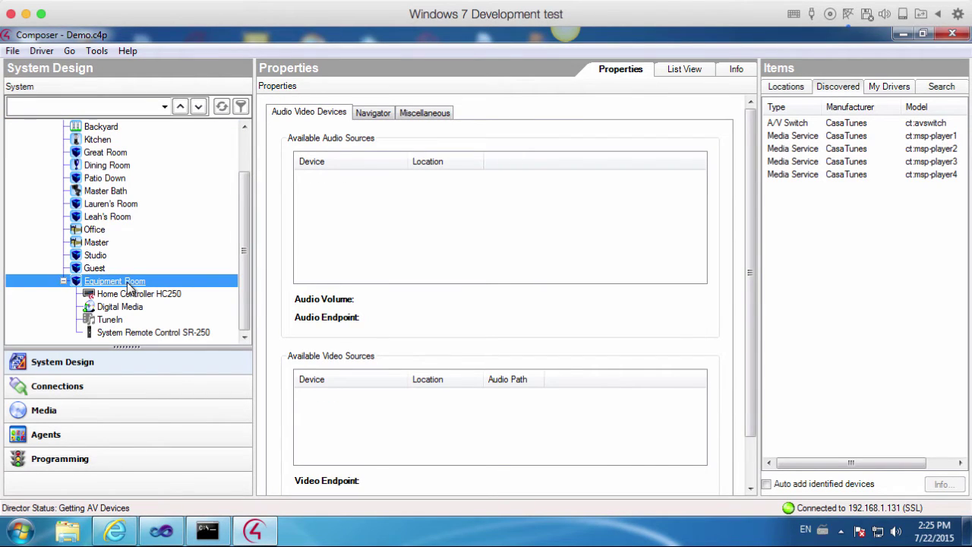
double_click(806, 177)
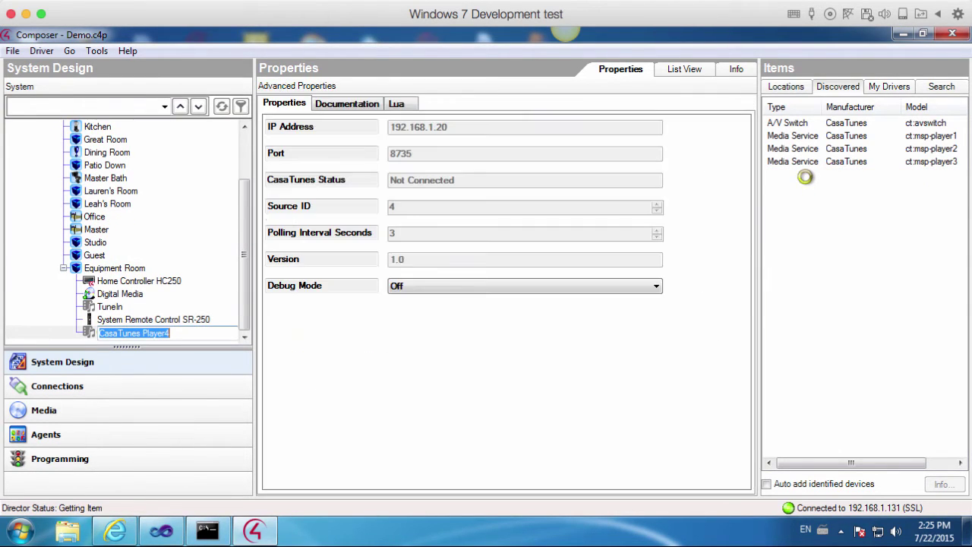
type("Player4")
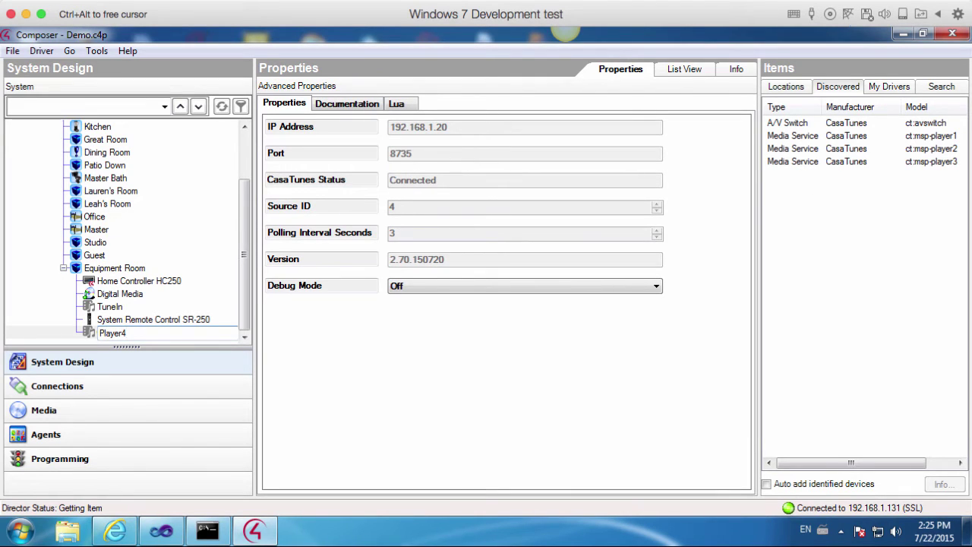
key("Return")
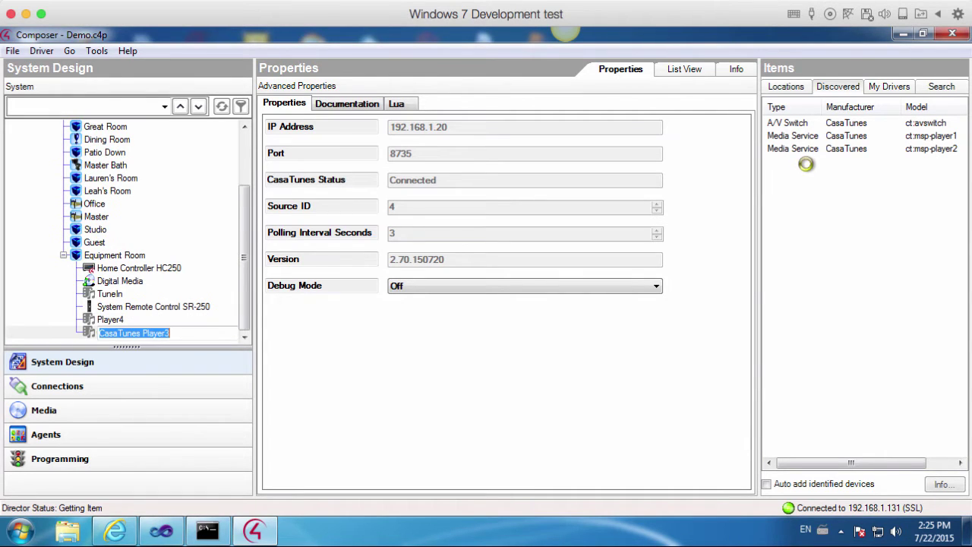
type("Player3")
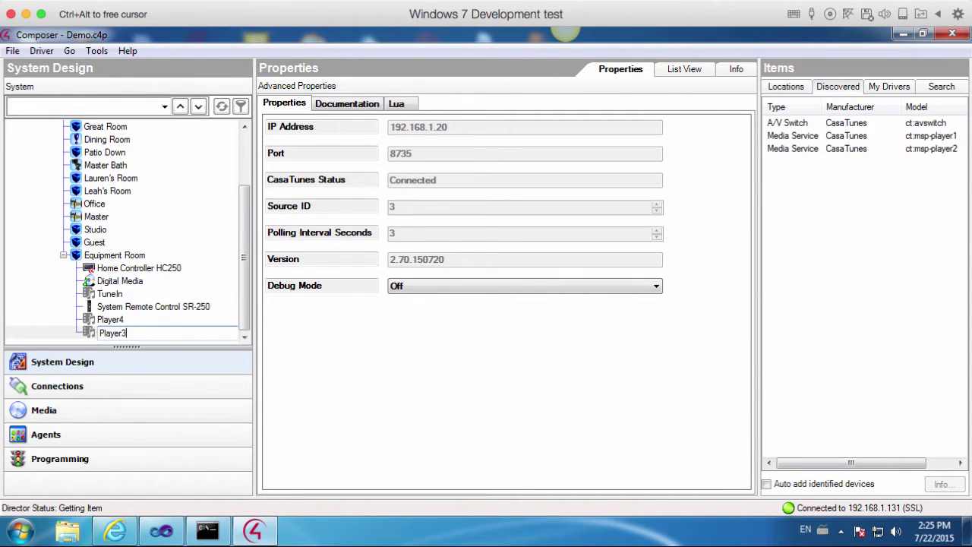
key("Return")
- Add the discovered CasaTunes media services ct:msp-player2 and ct:msp-player1 to the Equipment Room, naming them Player2 and Player1
left_click(811, 151)
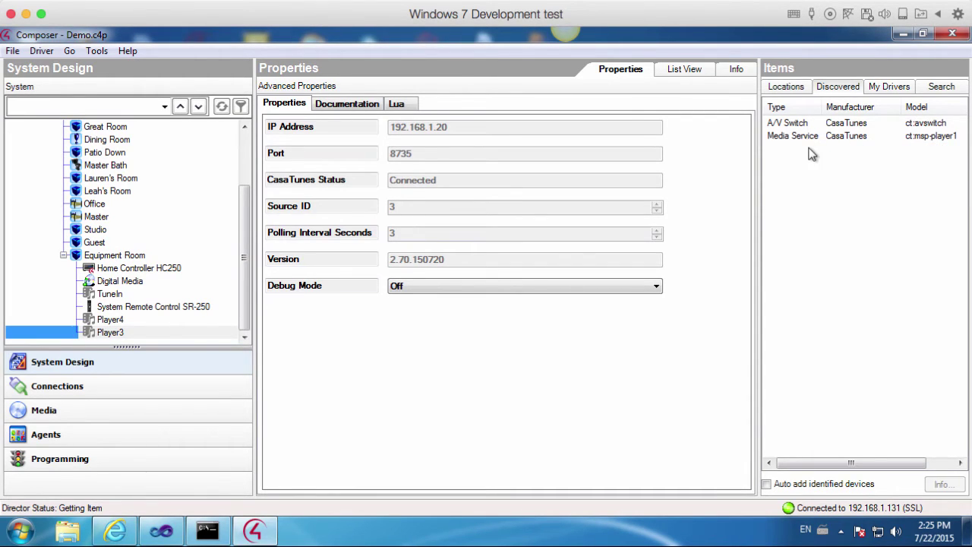
type("Player2")
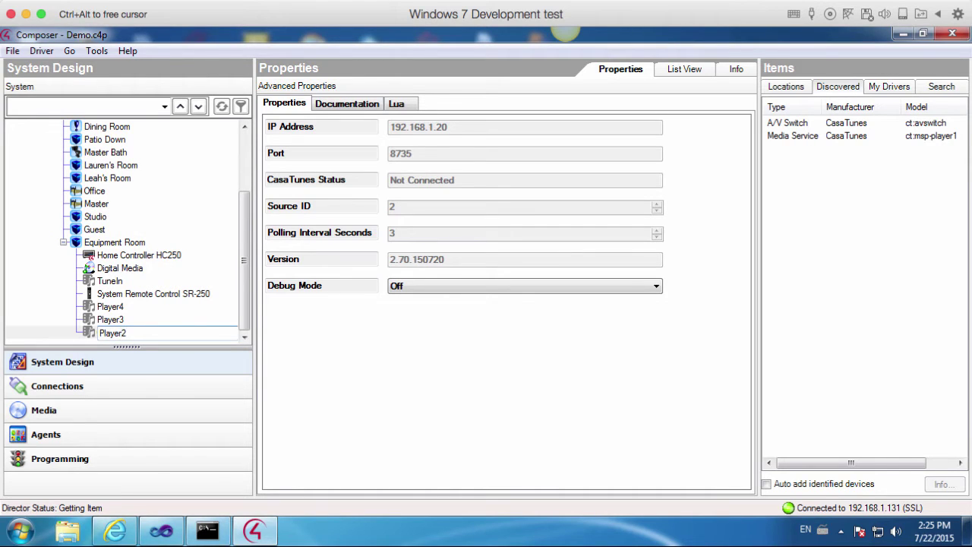
key("Return")
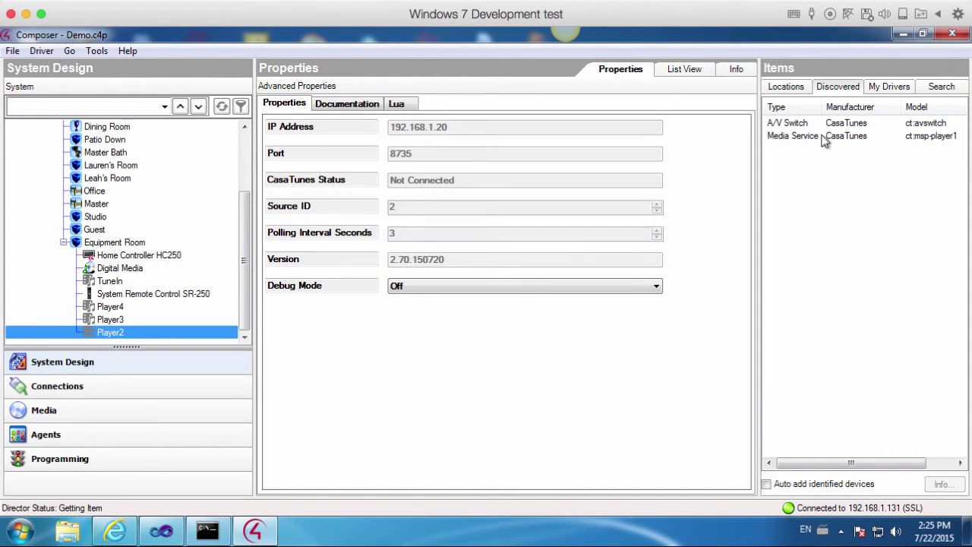
left_click(823, 136)
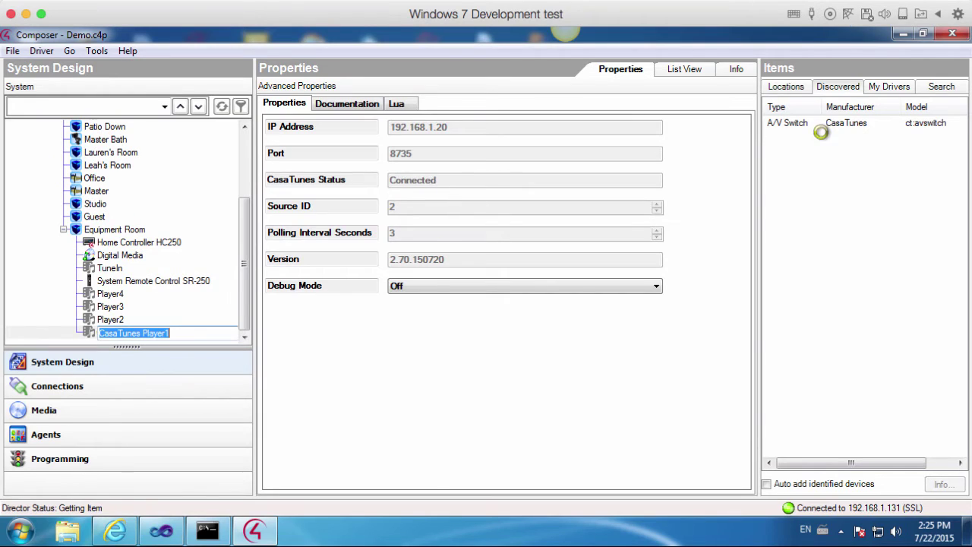
type("Player1")
key("Return")
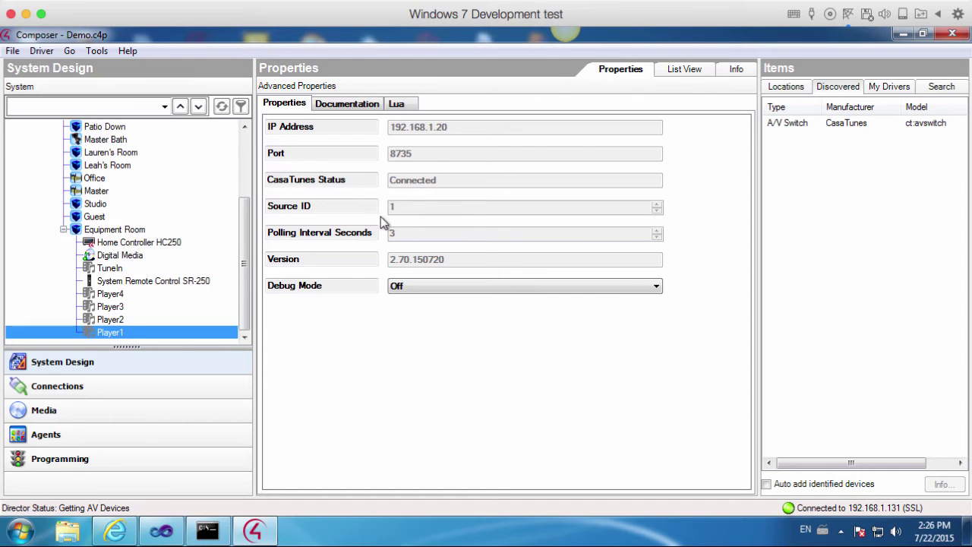
- Check Player2's properties and add the discovered CasaTunes A/V switch to the Equipment Room under its default name
left_click(122, 319)
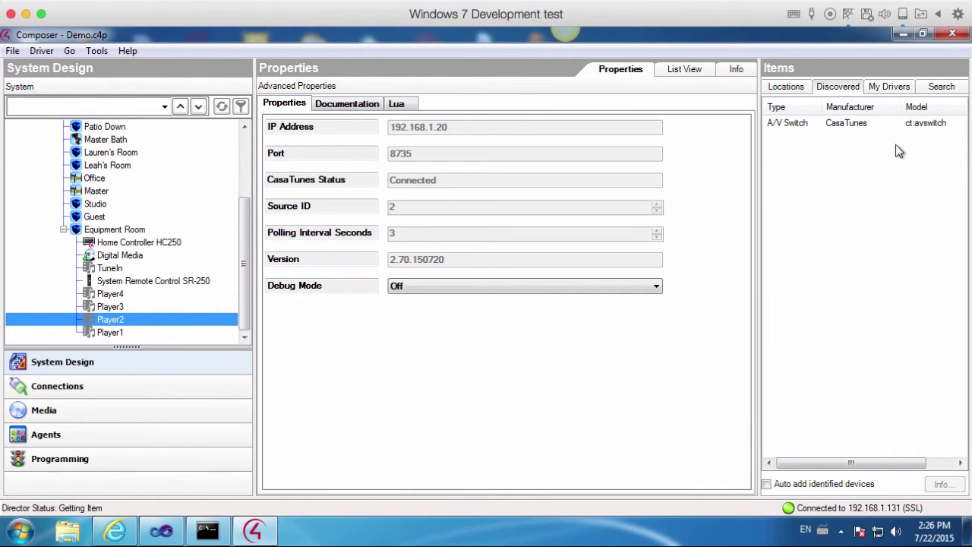
left_click(799, 123)
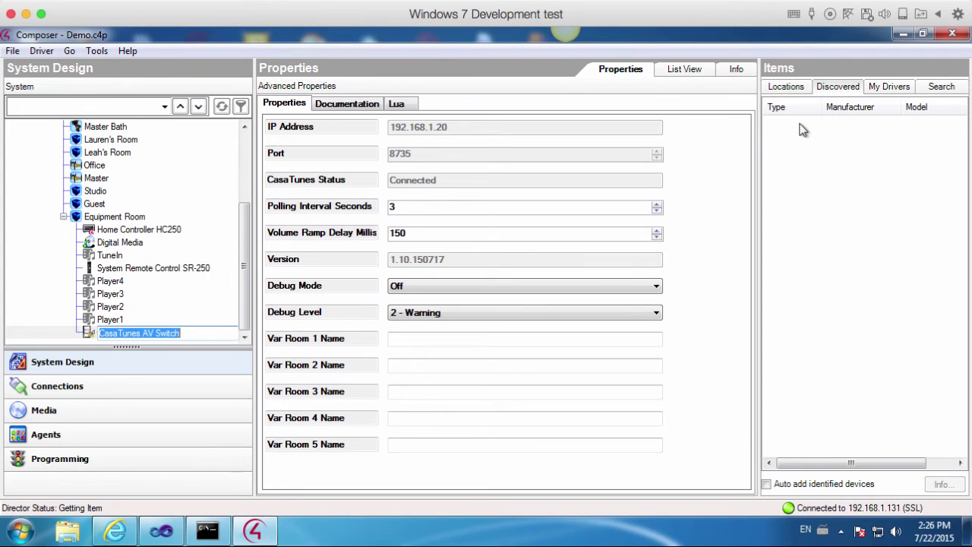
key("Return")
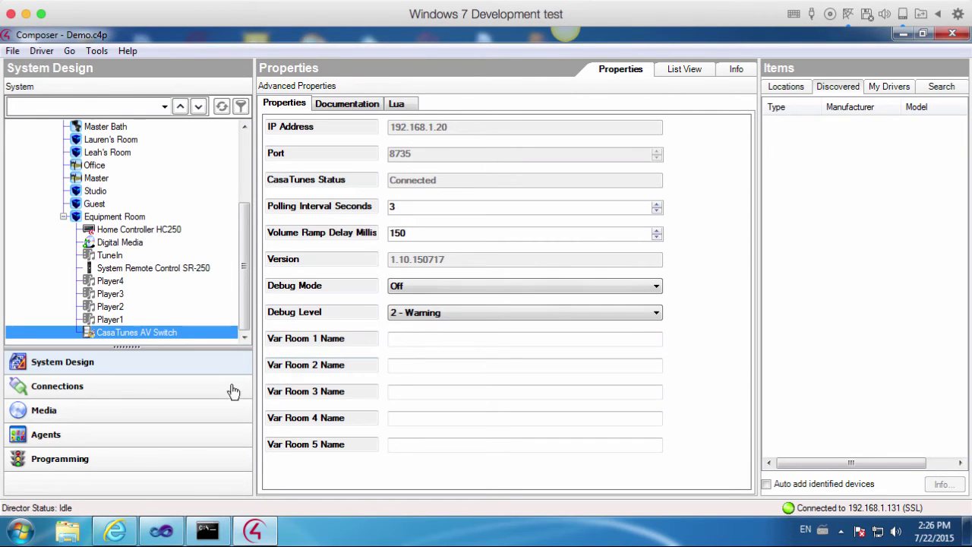
- In the control and AV connections, connect Player1's stereo Audio Out to Audio In 1 of the CasaTunes AV Switch
left_click(194, 392)
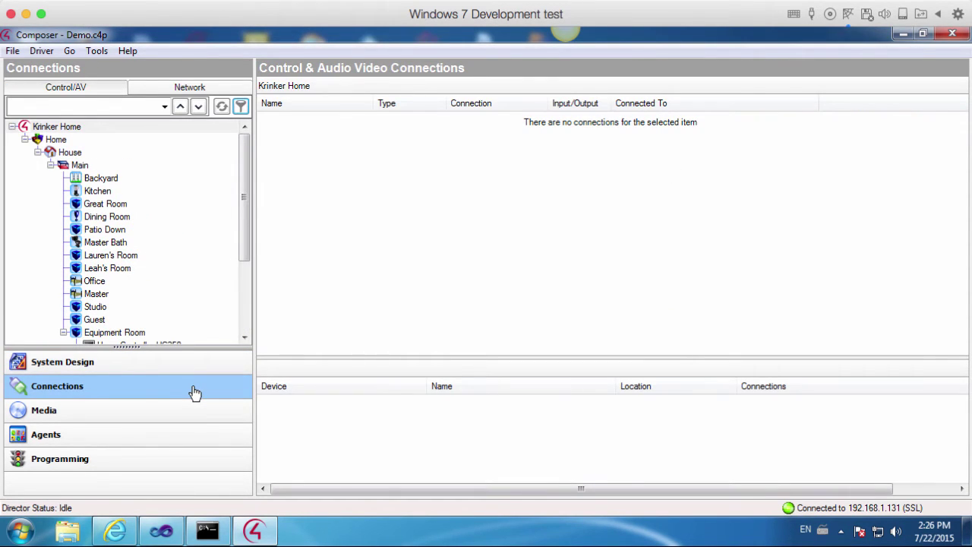
left_click_drag(243, 252, 245, 317)
mouse_move(116, 326)
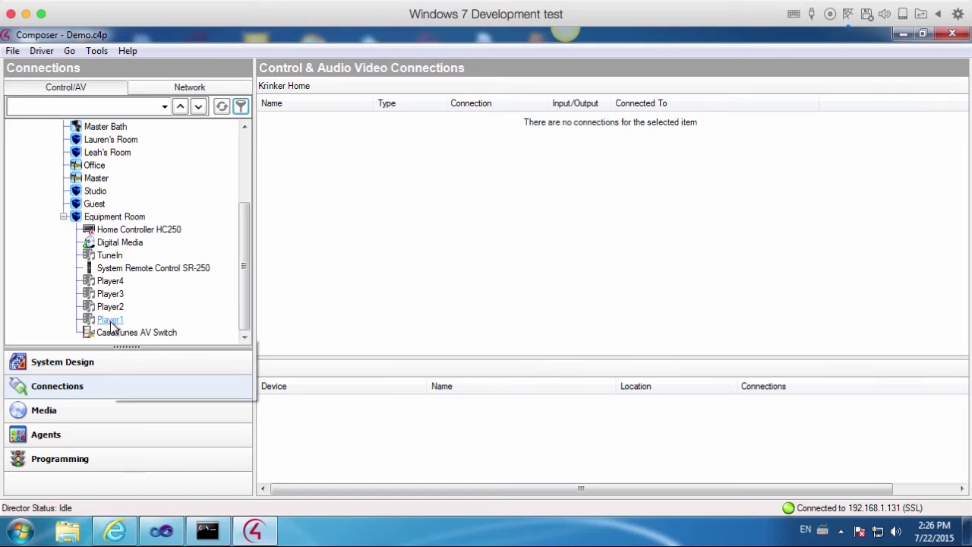
left_click(123, 322)
left_click(286, 152)
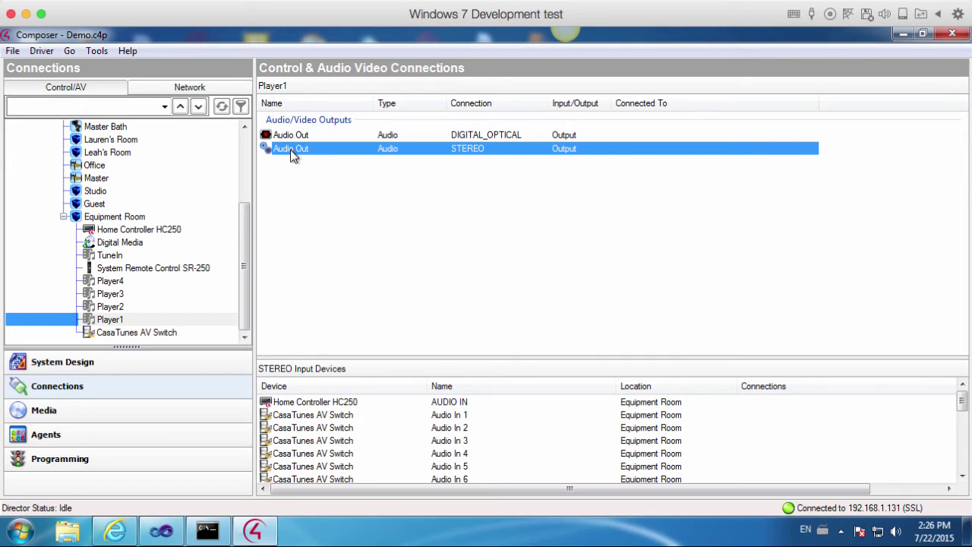
left_click_drag(290, 150, 296, 416)
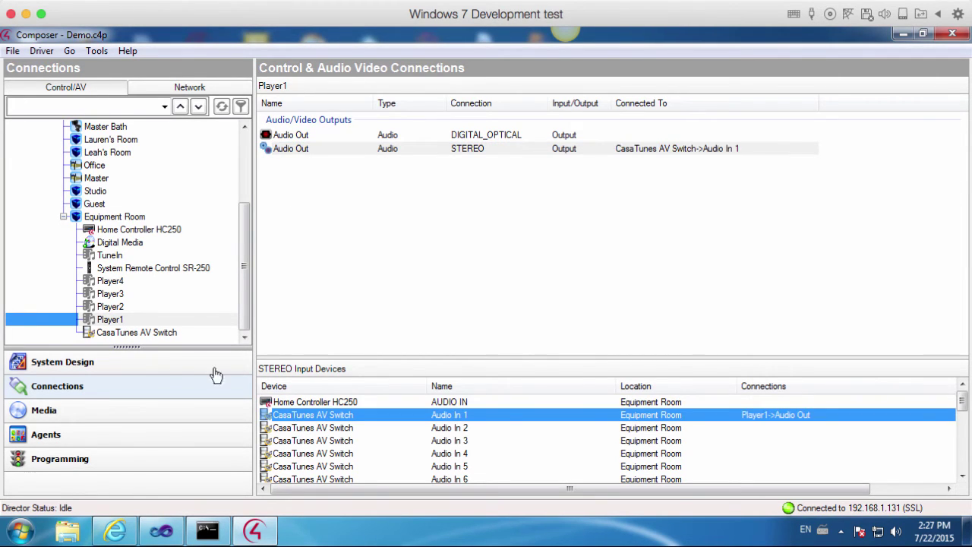
- Connect the stereo Audio Out of Player2, Player3 and Player4 to Audio In 2, 3 and 4 of the CasaTunes AV Switch
left_click(119, 308)
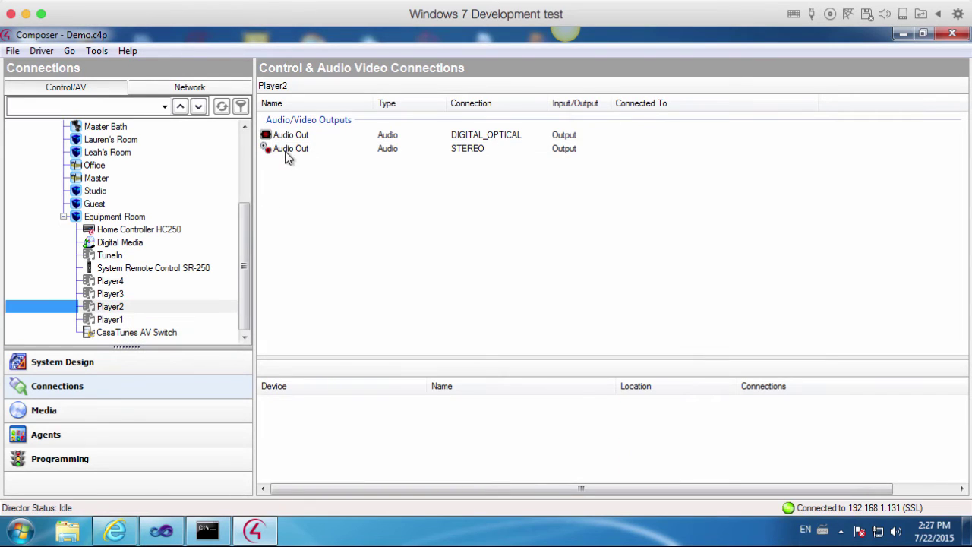
left_click_drag(285, 149, 312, 439)
left_click(114, 294)
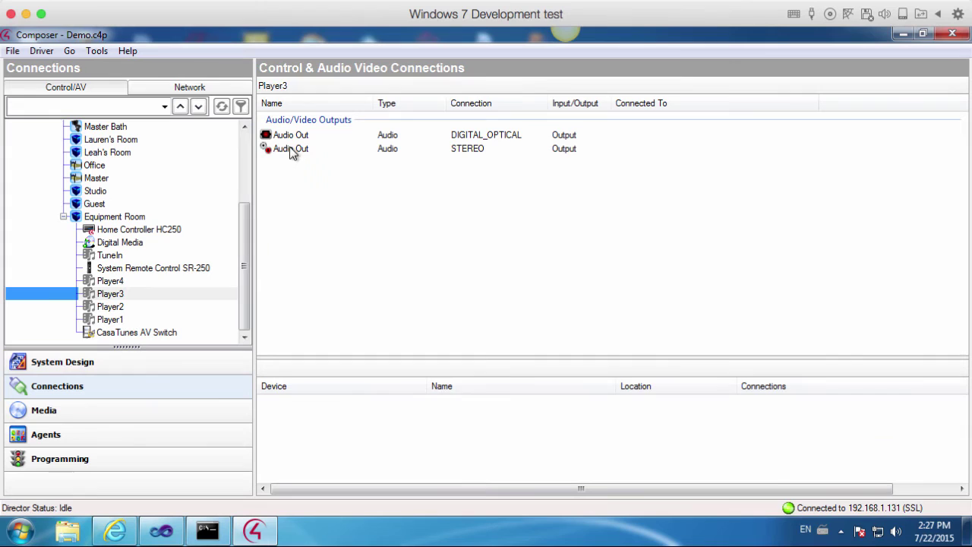
left_click_drag(291, 151, 317, 448)
left_click(110, 281)
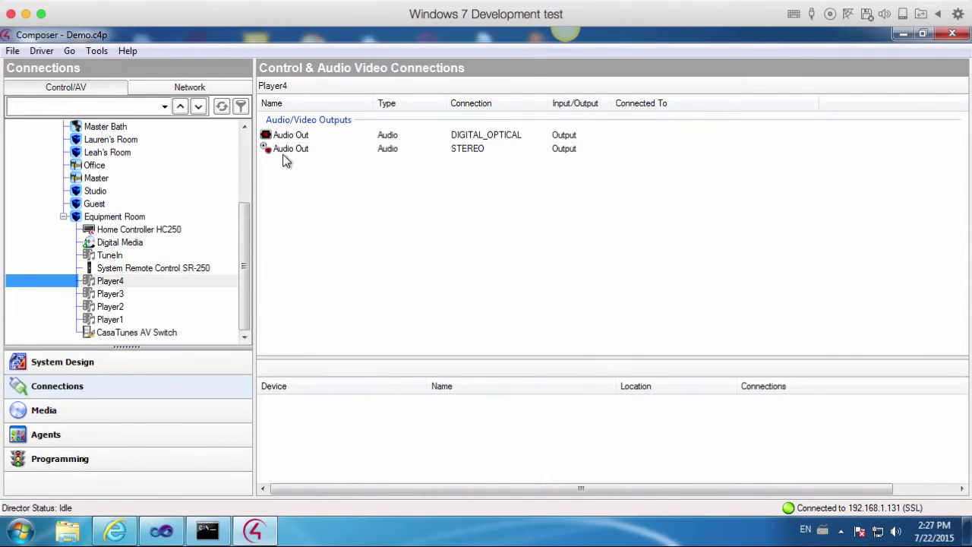
left_click_drag(291, 152, 318, 457)
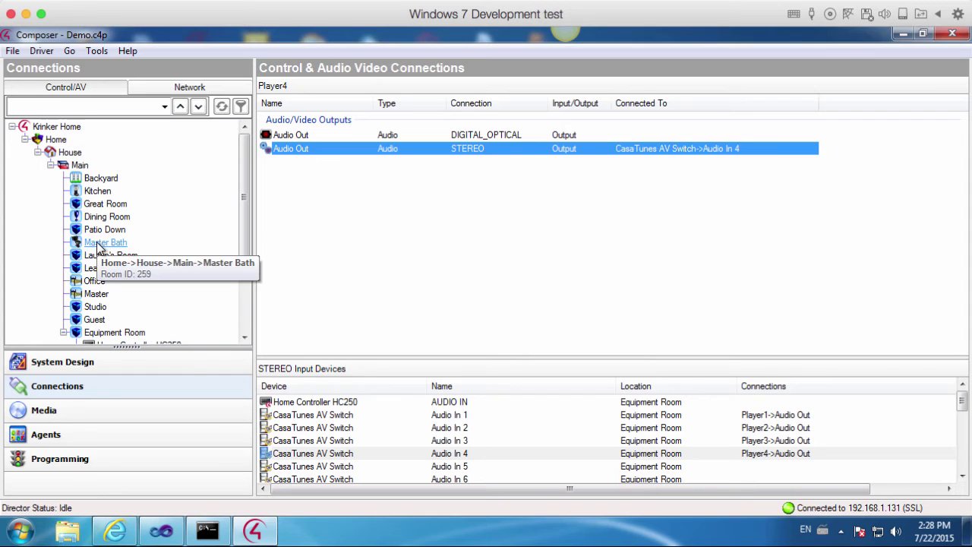
- Switch to the CasaTunes Setup page in Internet Explorer and examine the numbering of the rooms
left_click(115, 534)
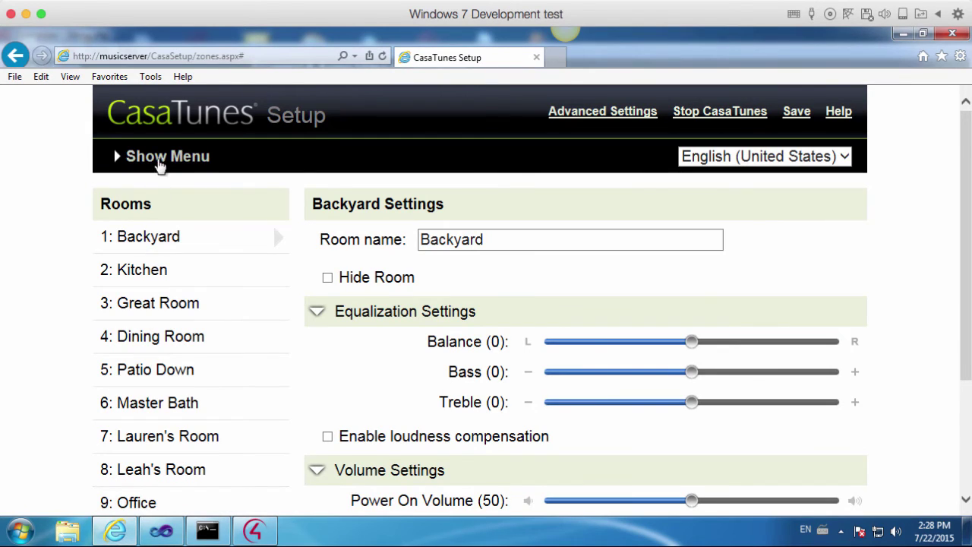
left_click(158, 158)
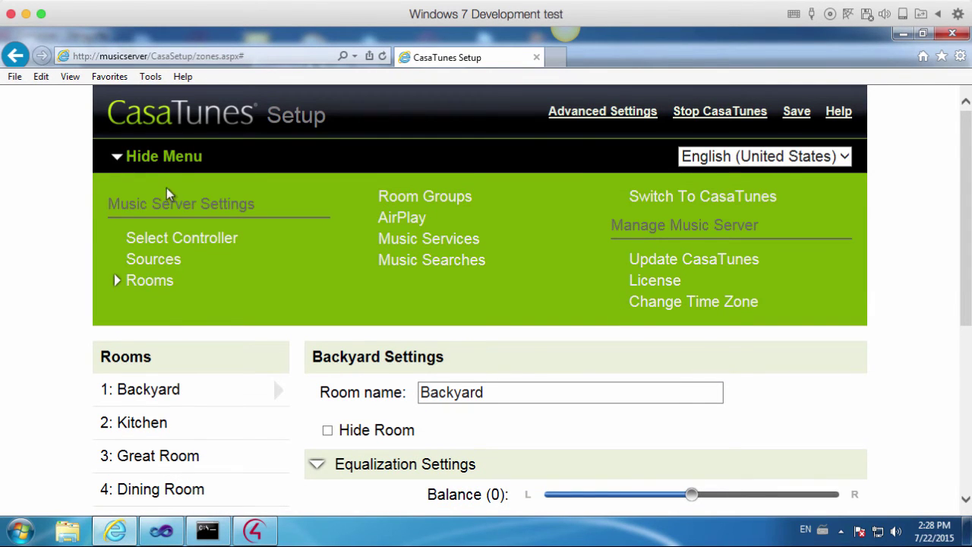
left_click(164, 160)
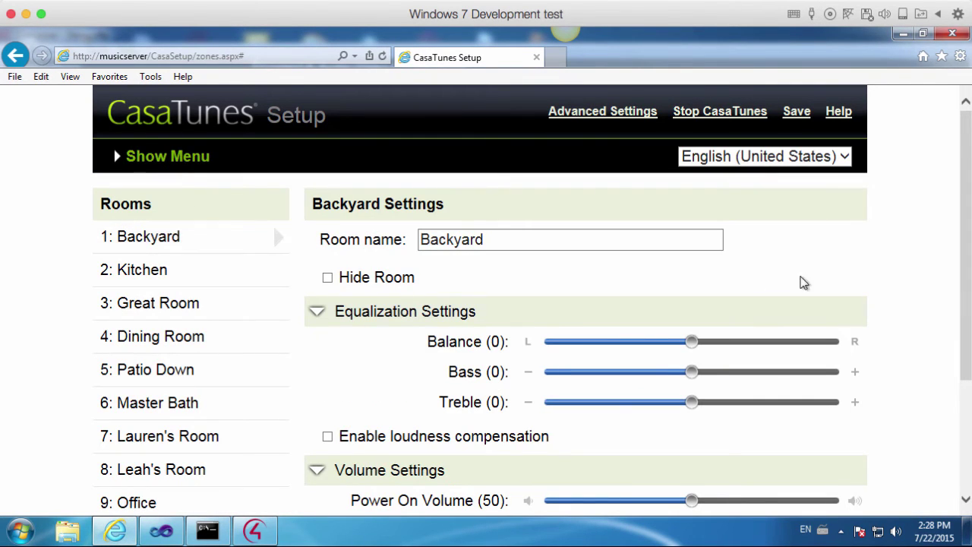
left_click_drag(966, 257, 966, 312)
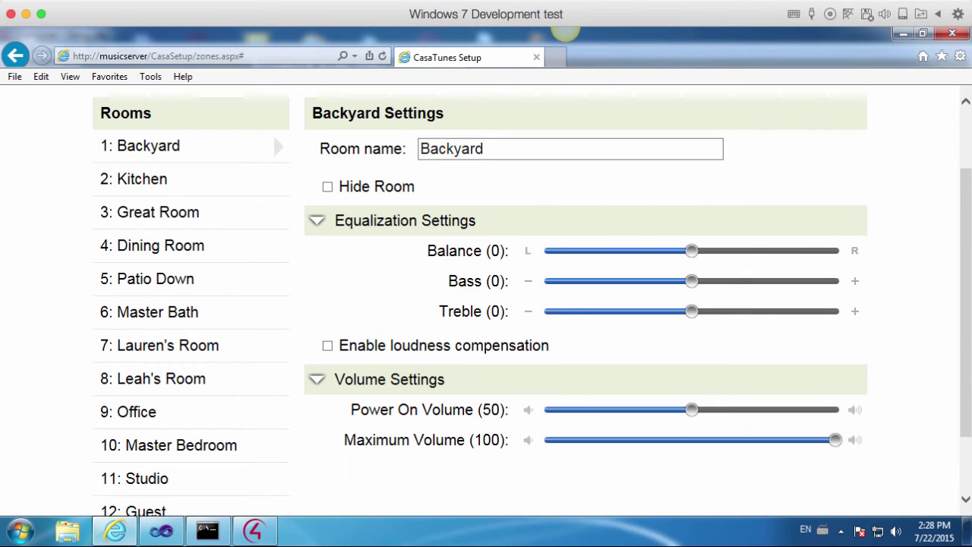
mouse_move(968, 429)
left_mouse_down()
mouse_move(968, 460)
mouse_move(968, 438)
left_mouse_up()
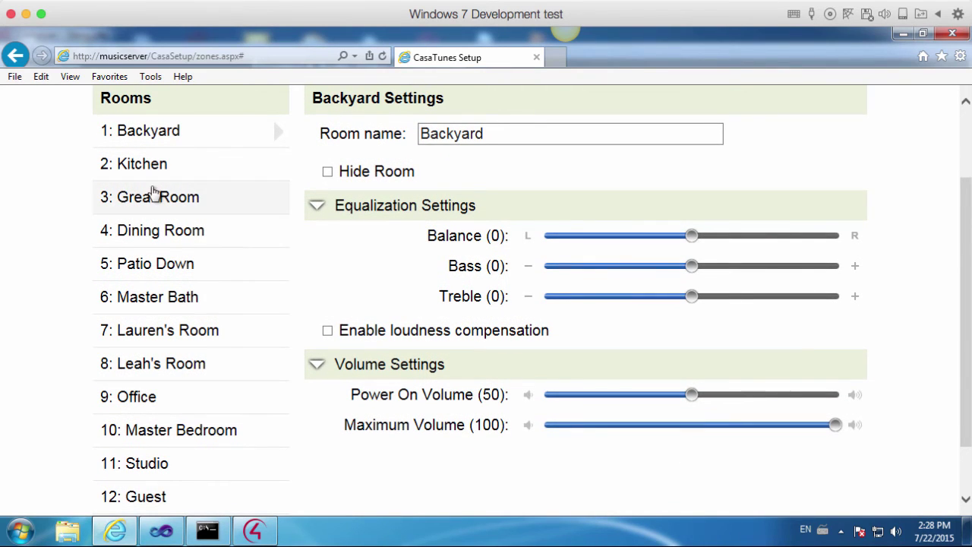
- Switch back to Composer and connect the Backyard's Audio End-Point 1 to Room 1 of the CasaTunes AV Switch
left_click(254, 532)
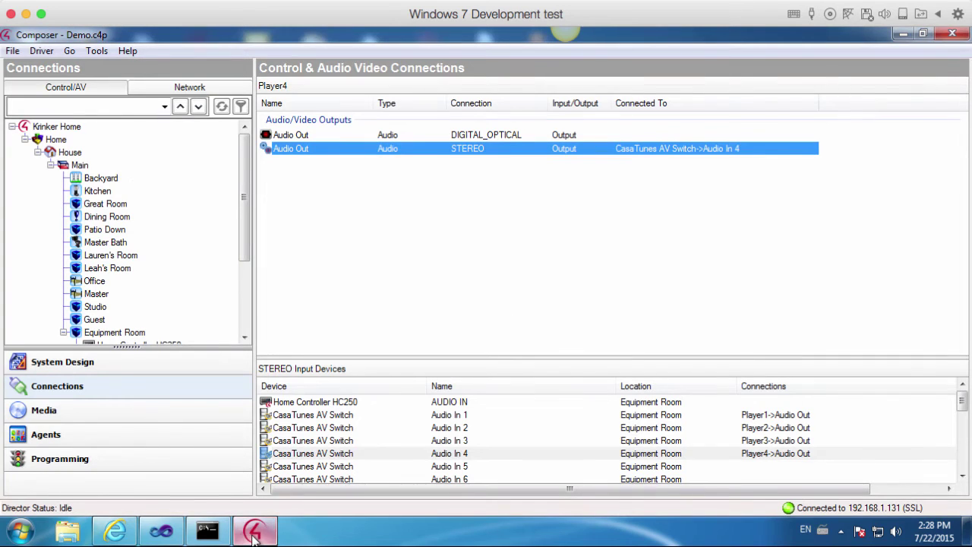
left_click(99, 180)
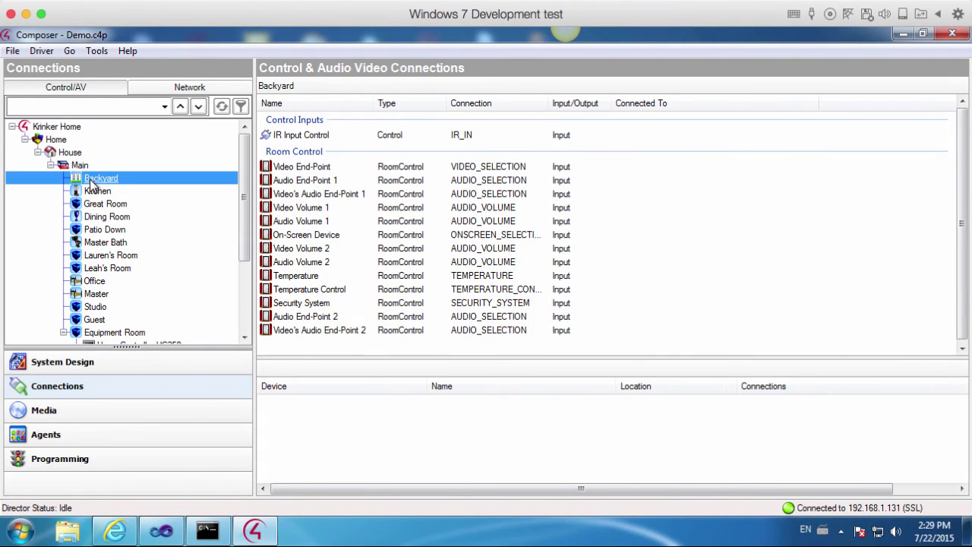
left_click(293, 182)
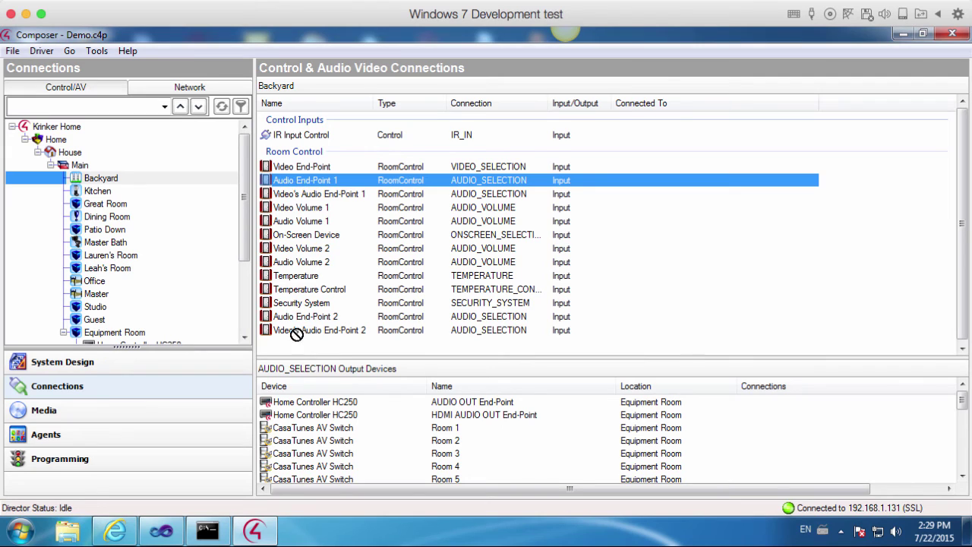
left_click_drag(298, 411, 298, 430)
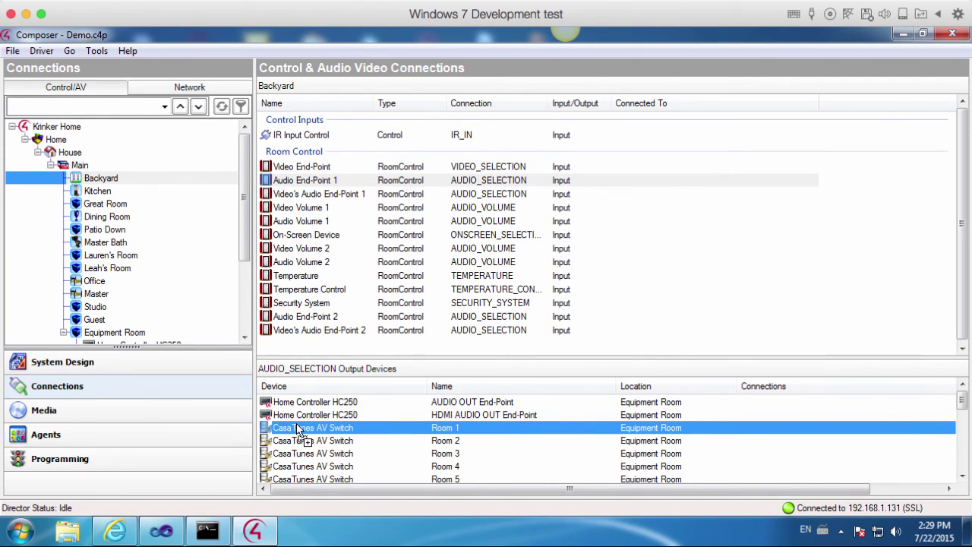
double_click(298, 429)
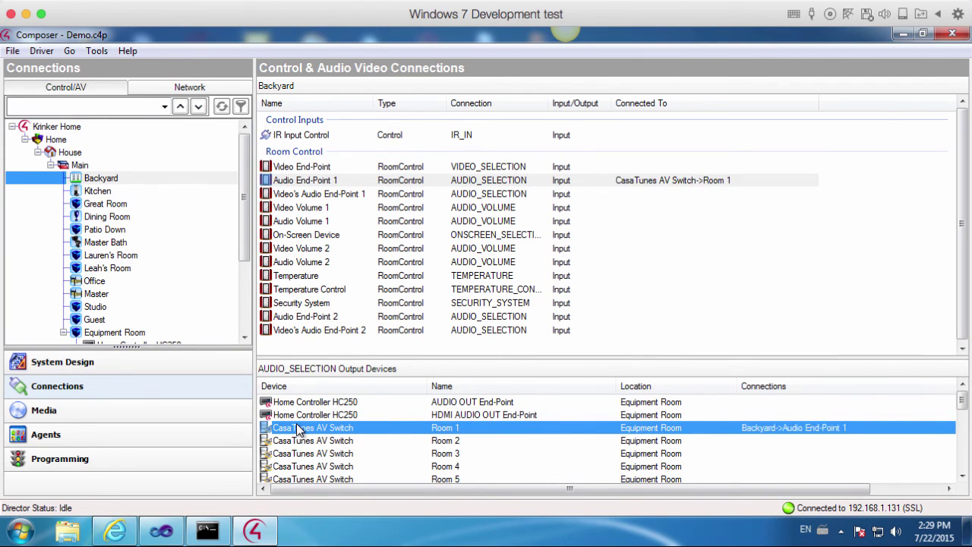
- Connect the Backyard's Audio Volume 1 to Room 1 of the CasaTunes AV Switch
left_click(300, 221)
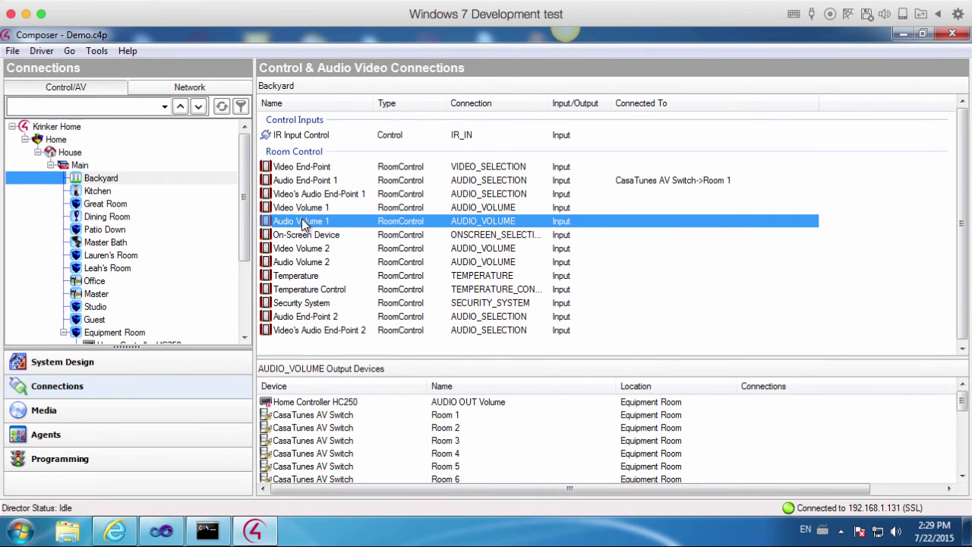
left_click_drag(309, 415, 304, 221)
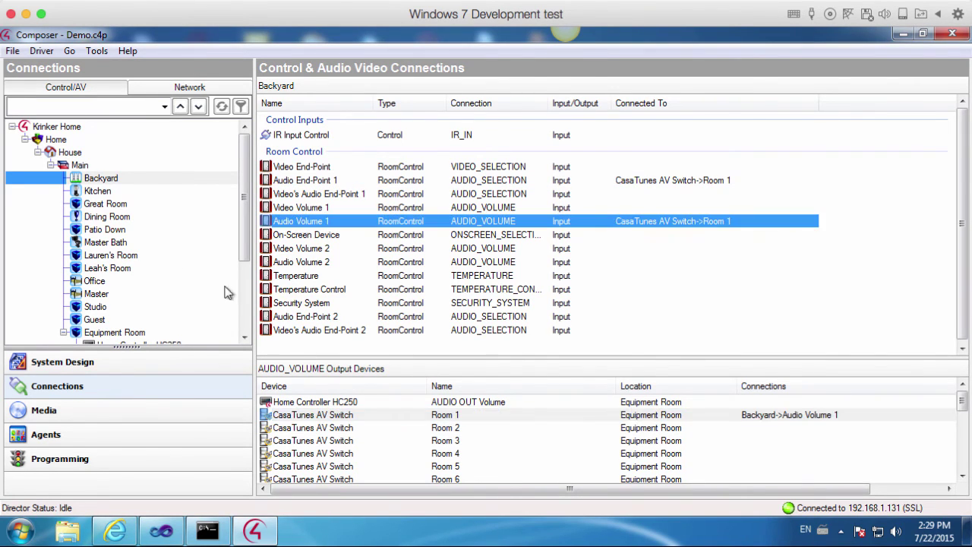
- Connect the Kitchen's Audio End-Point 1 and Audio Volume 1 to Room 2 of the CasaTunes AV Switch
left_click(97, 191)
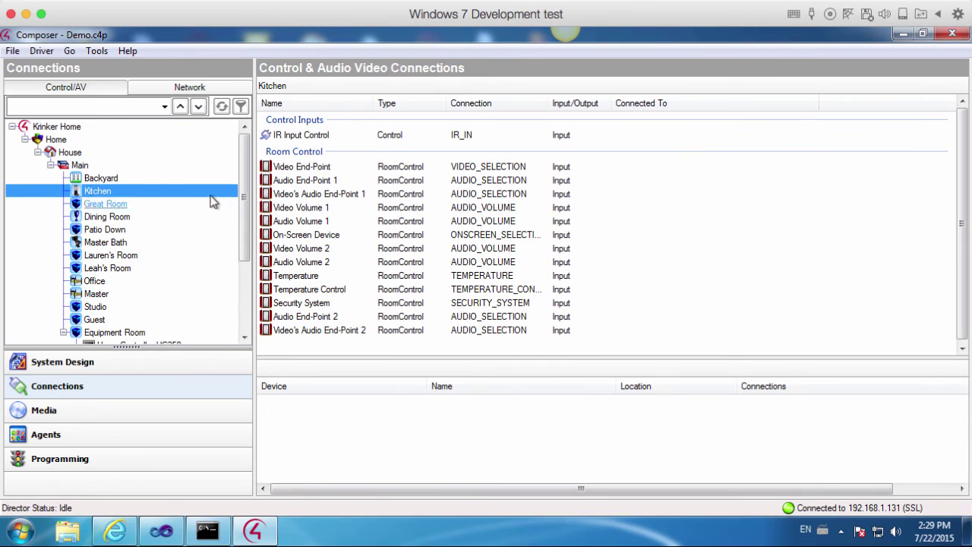
left_click(289, 181)
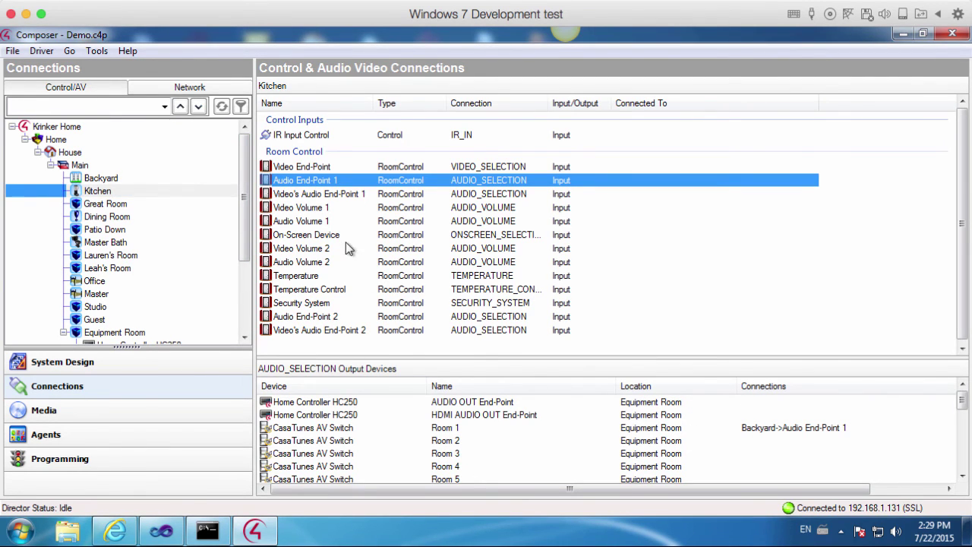
left_click_drag(338, 427, 351, 441)
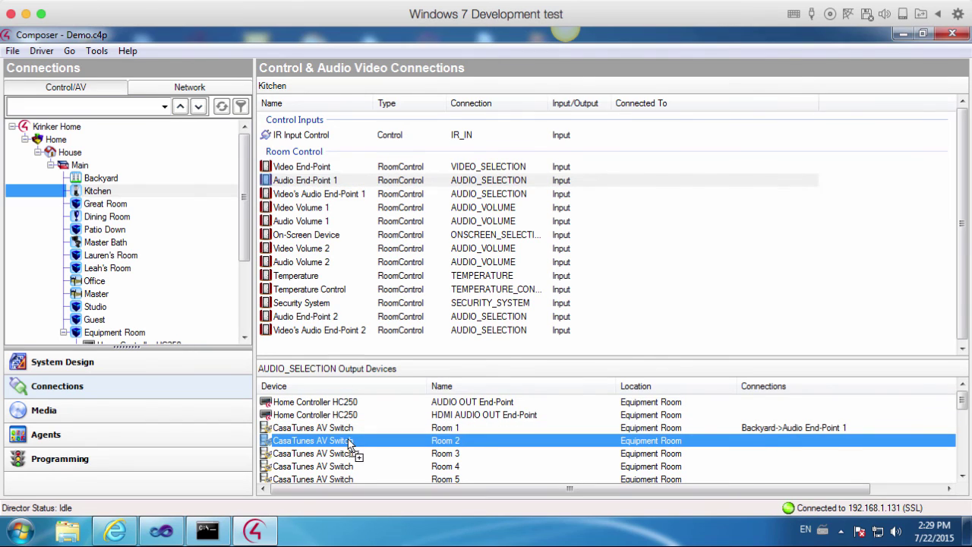
double_click(351, 440)
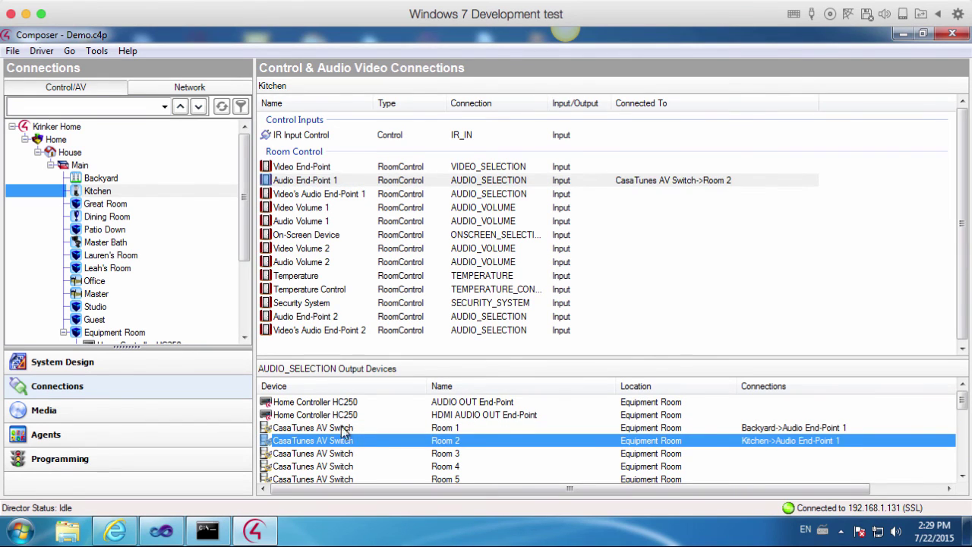
left_click(296, 221)
left_click_drag(325, 428, 327, 430)
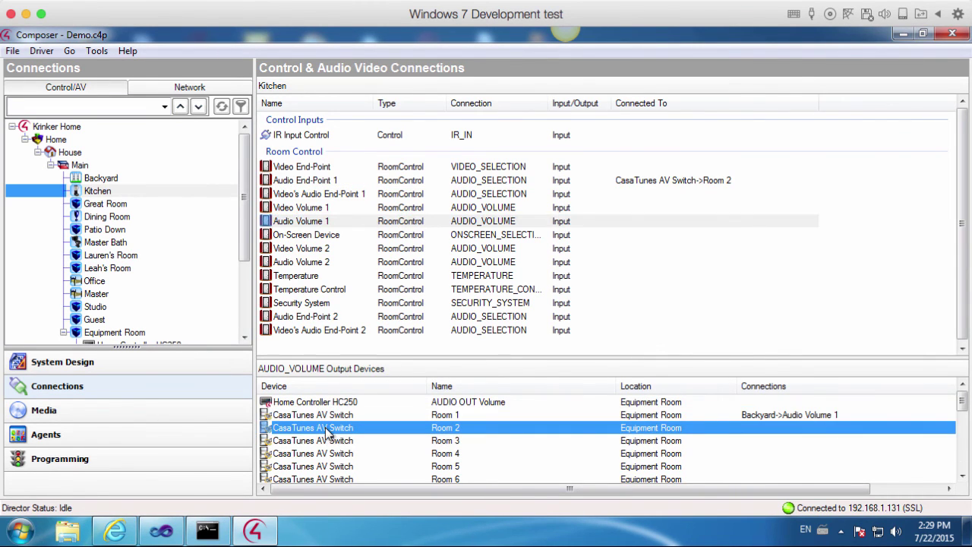
double_click(327, 430)
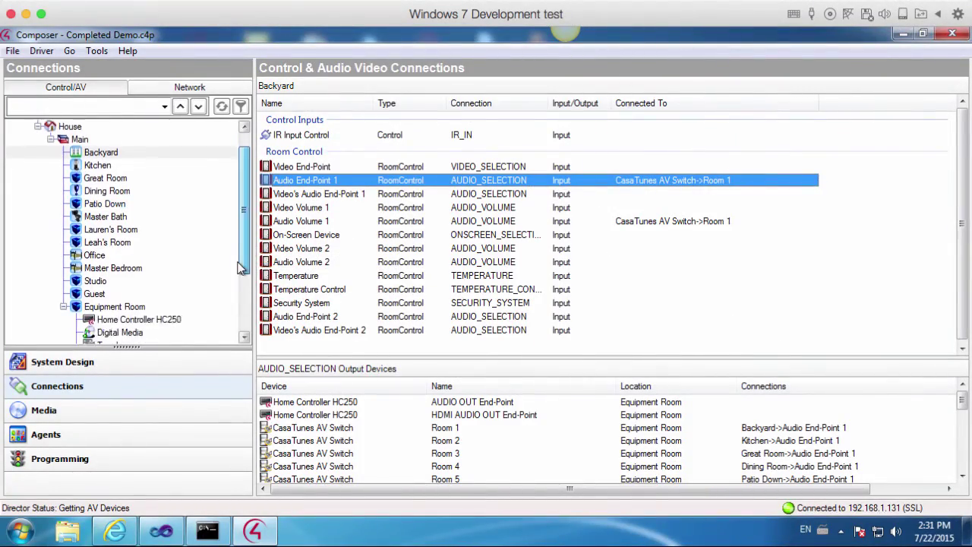
- Review the CasaTunes AV Switch's player inputs and room output connections in the completed project
scroll(237, 267, "down", 2)
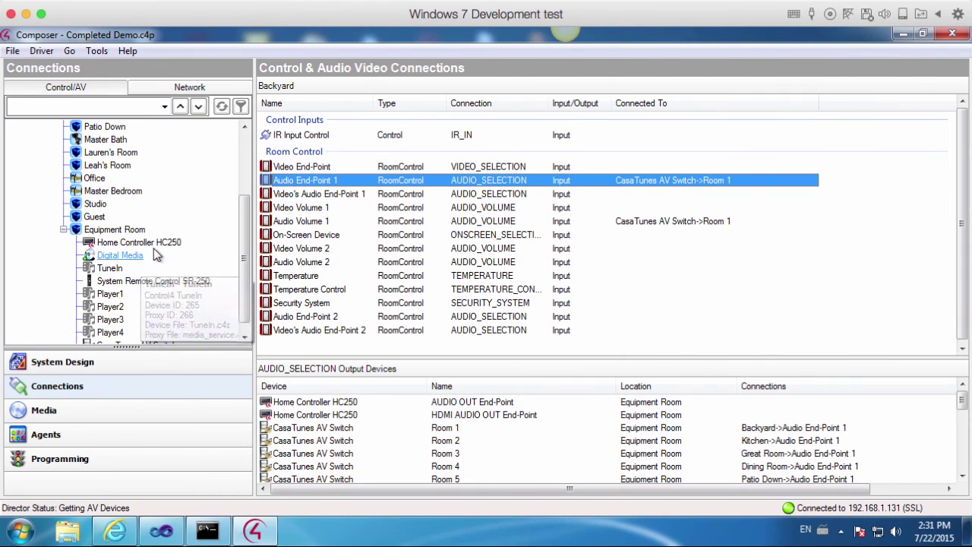
scroll(152, 304, "down", 1)
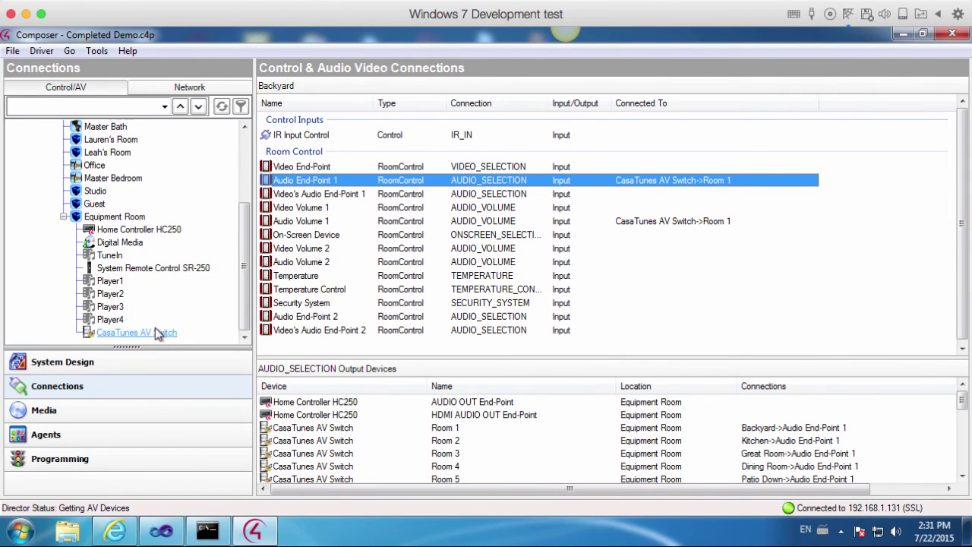
left_click(157, 335)
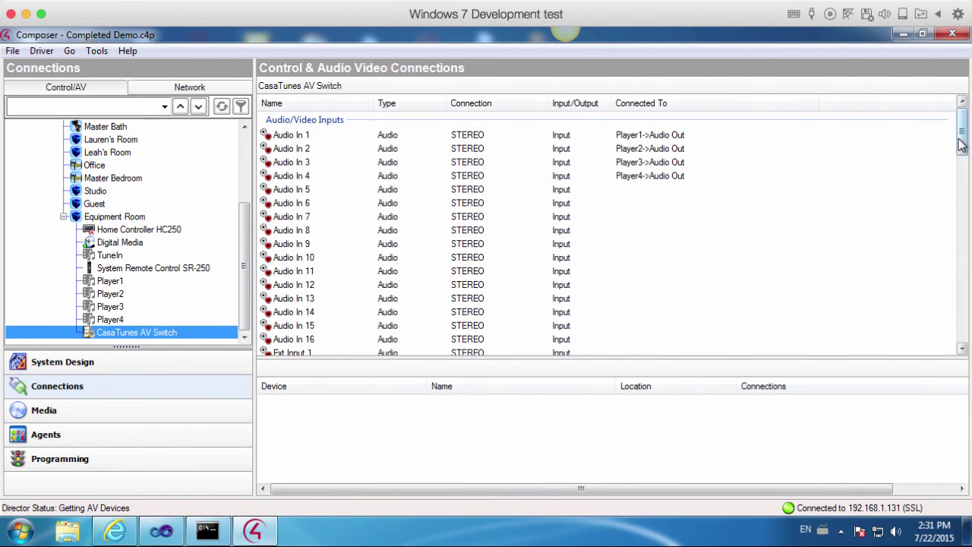
left_click_drag(963, 145, 960, 276)
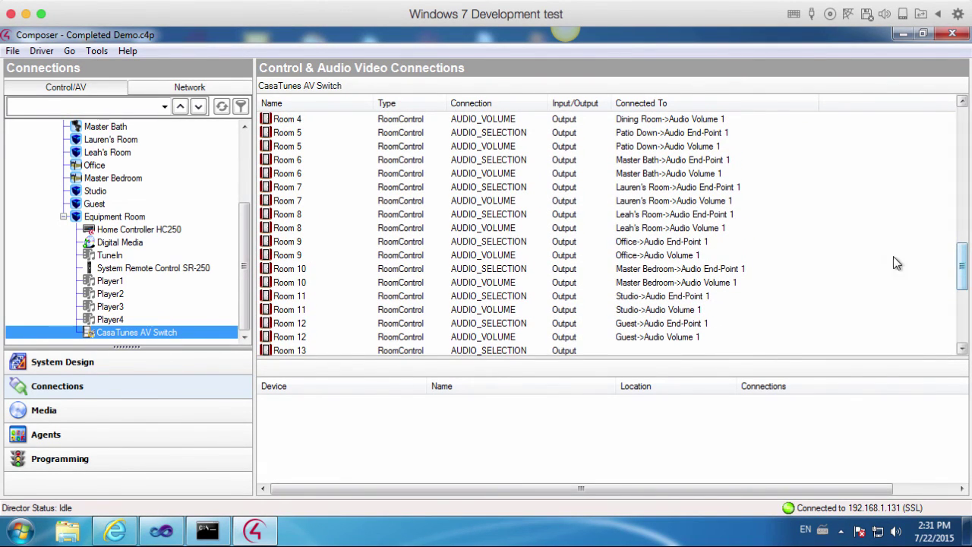
- Refresh the navigators for the completed project
left_click(13, 50)
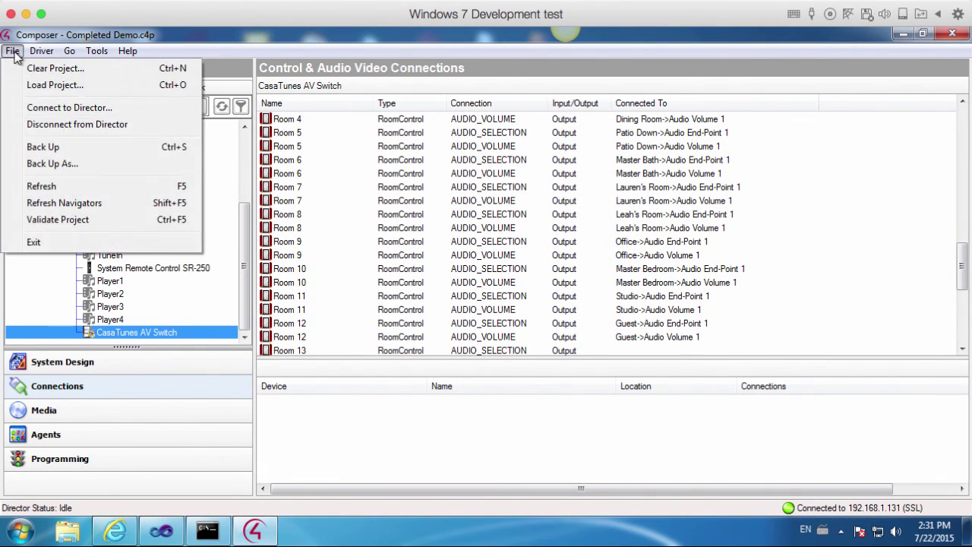
left_click(53, 203)
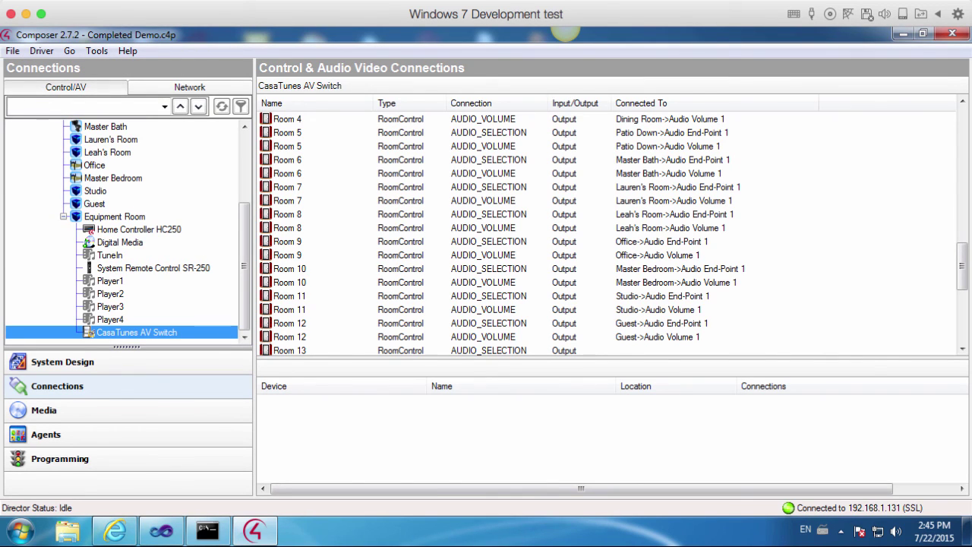